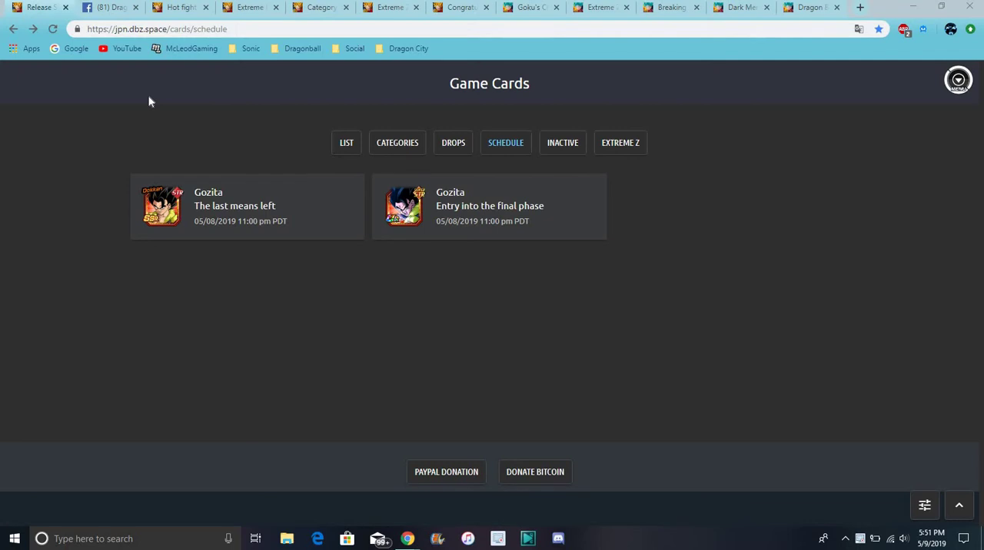
Switch from the jpn.dbz.space schedule to the Facebook Happy Goku Day campaign post tab.
left_click(105, 7)
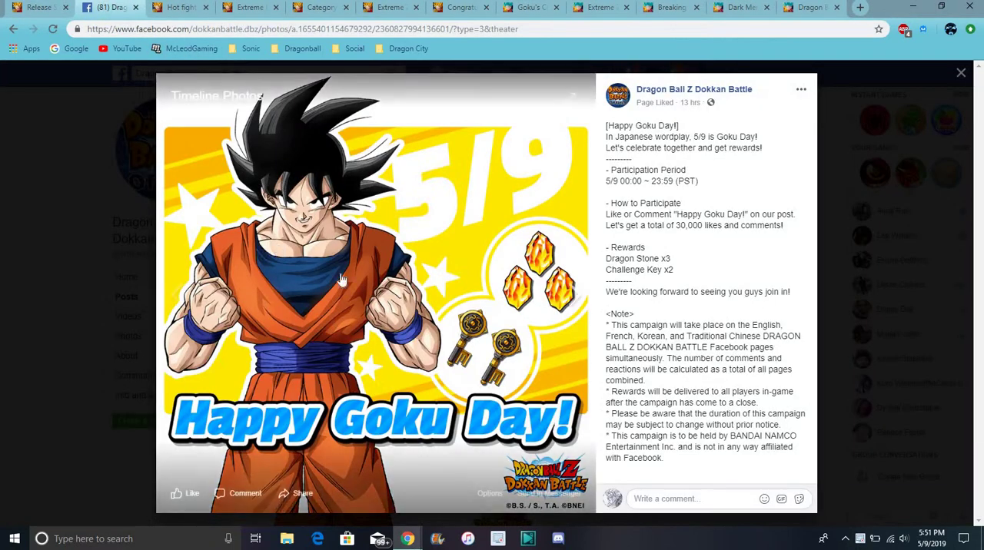
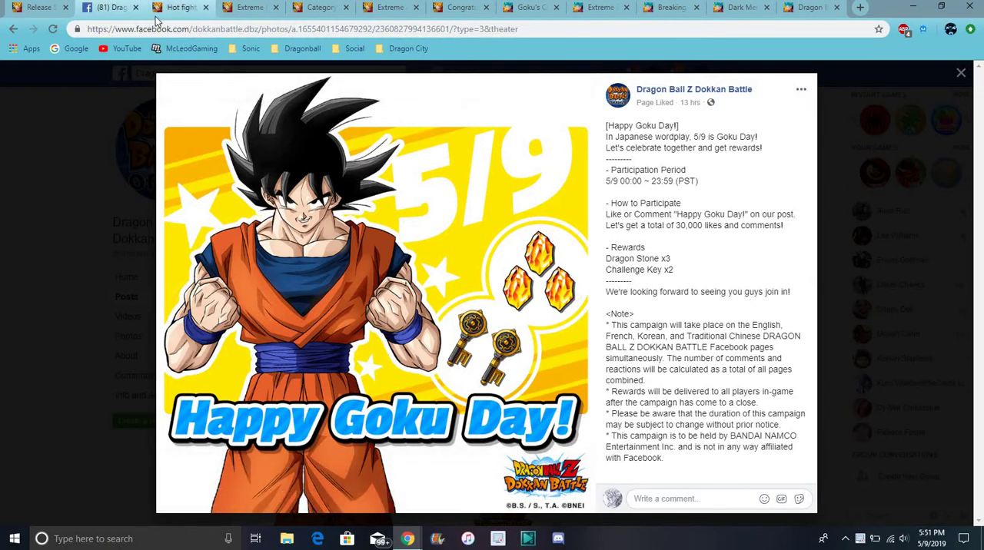
Close the '(81) Drag…' Facebook Goku Day post, keeping the Hot fight Gokuden Gasha 569 page.
left_click(177, 8)
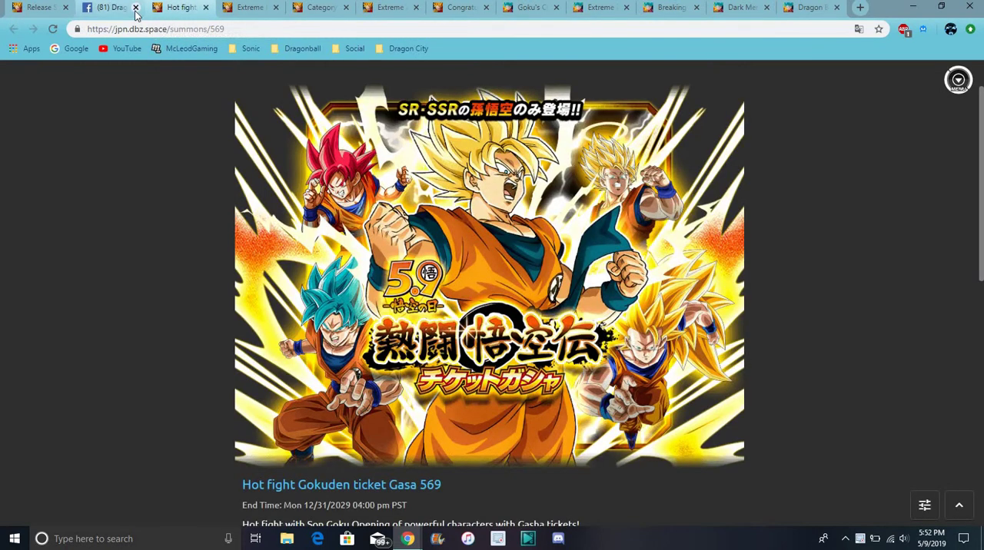
left_click(136, 8)
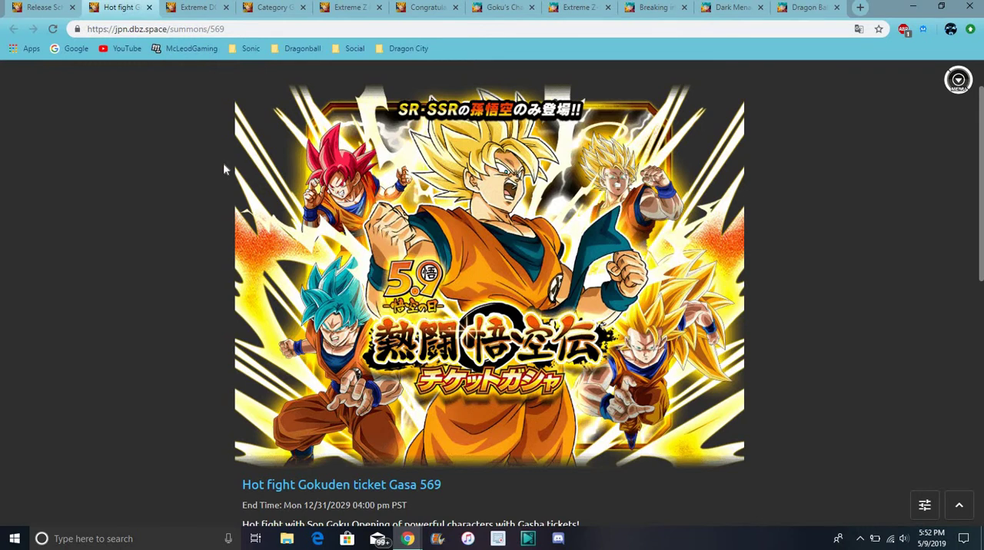
Check the Extreme DOKKAN festival 570 summon, then view the Son Goku's Genealogy Gasha 571.
left_click(190, 10)
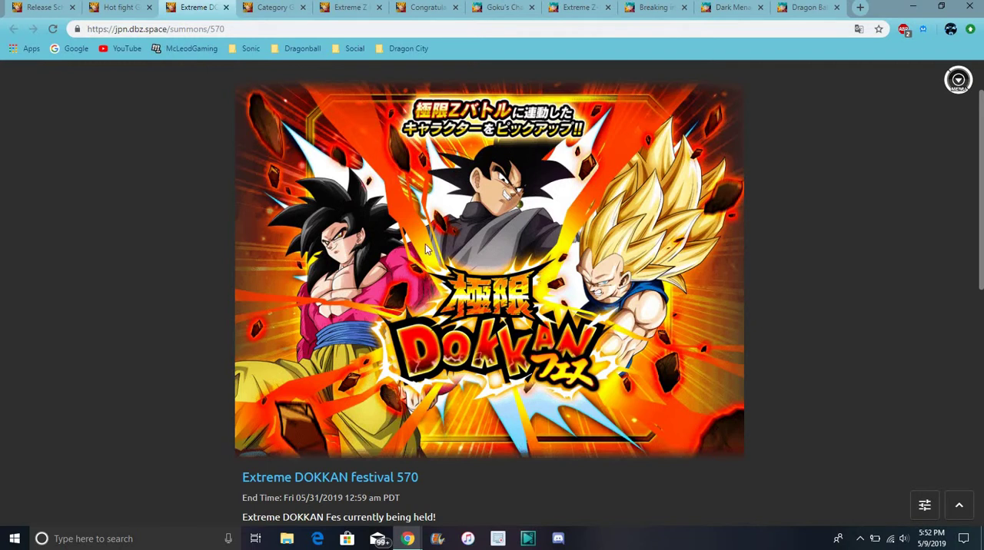
left_click(270, 8)
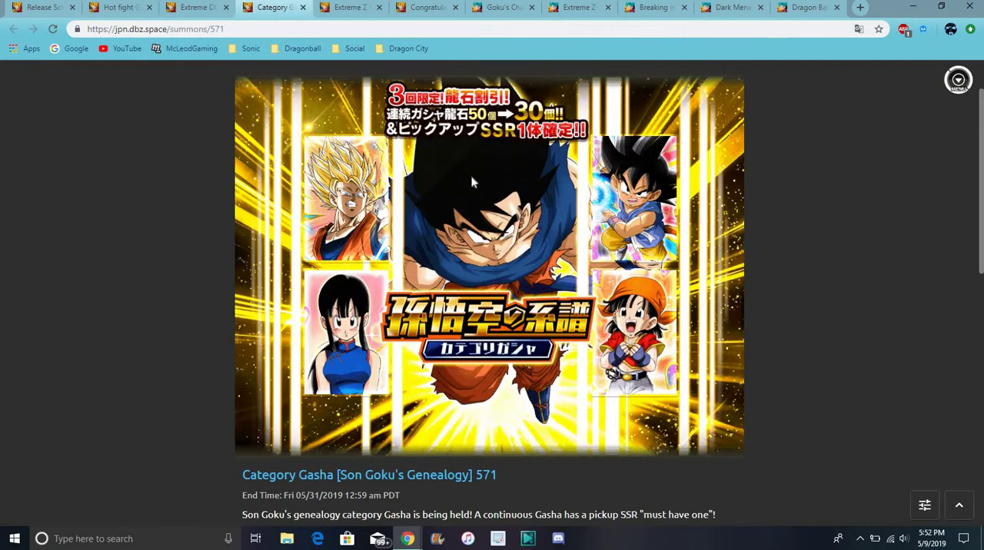
scroll(753, 160, "down", 8)
scroll(754, 269, "up", 5)
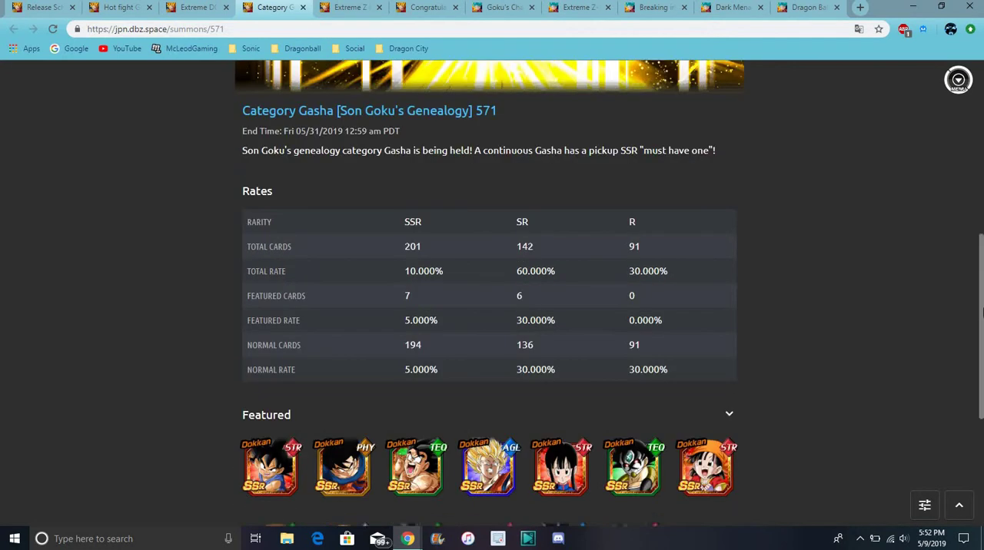
scroll(753, 269, "down", 8)
scroll(753, 308, "up", 4)
scroll(538, 307, "up", 2)
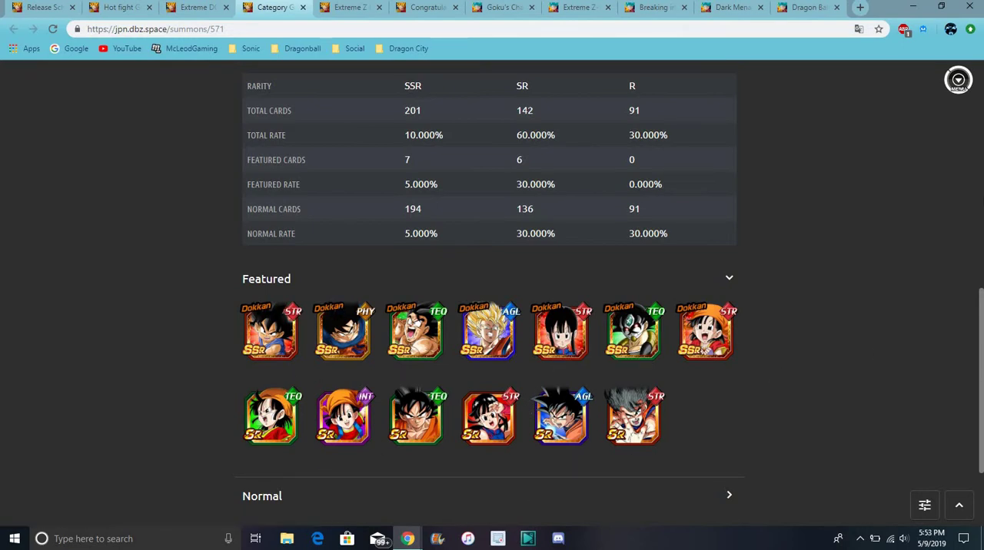
scroll(702, 350, "up", 10)
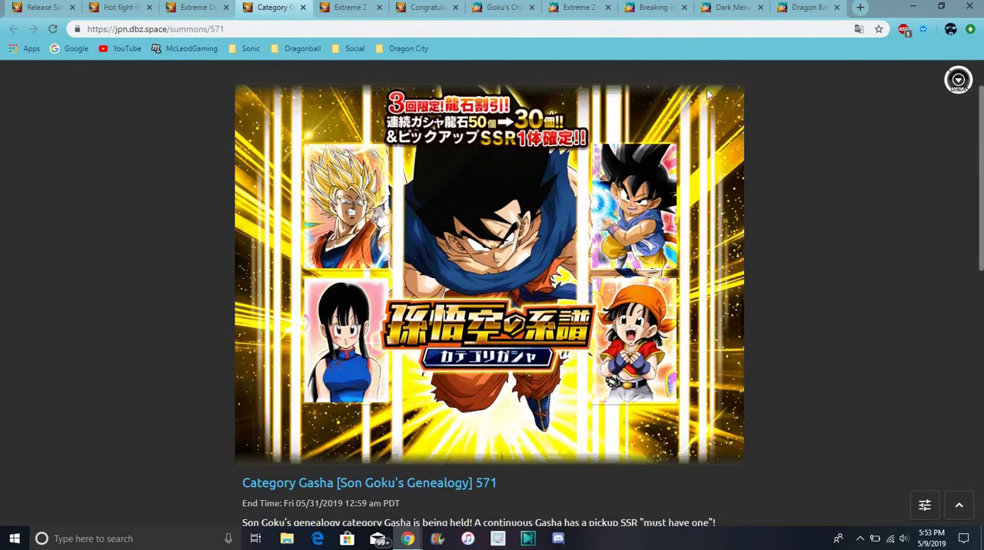
Read the Gogeta limit Z awakening news, then view the store first-place news post.
left_click(342, 10)
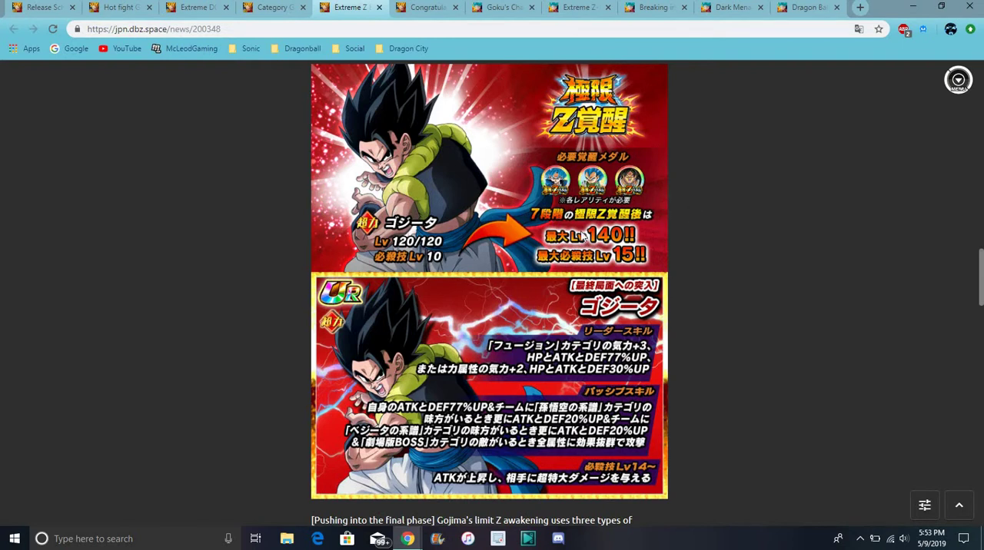
left_click(430, 7)
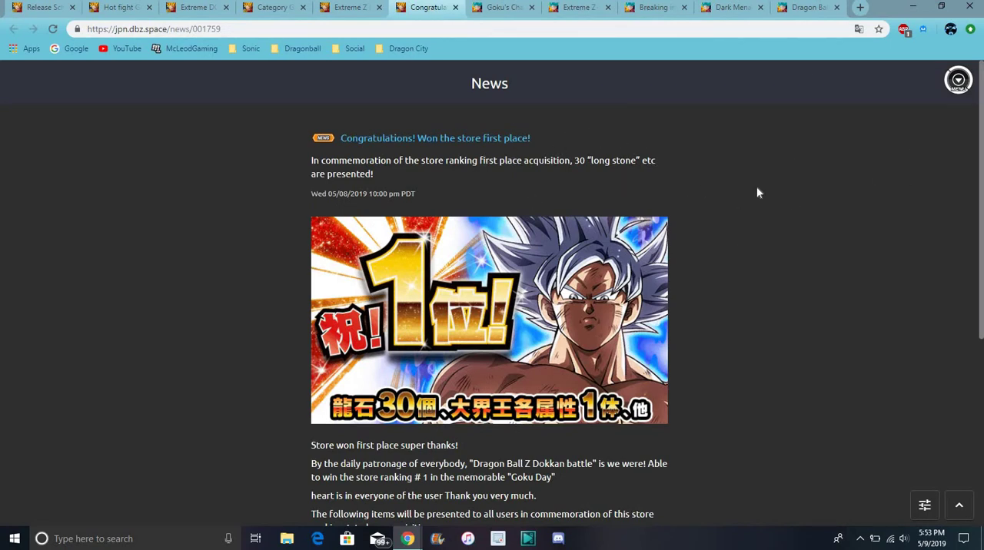
scroll(492, 307, "down", 3)
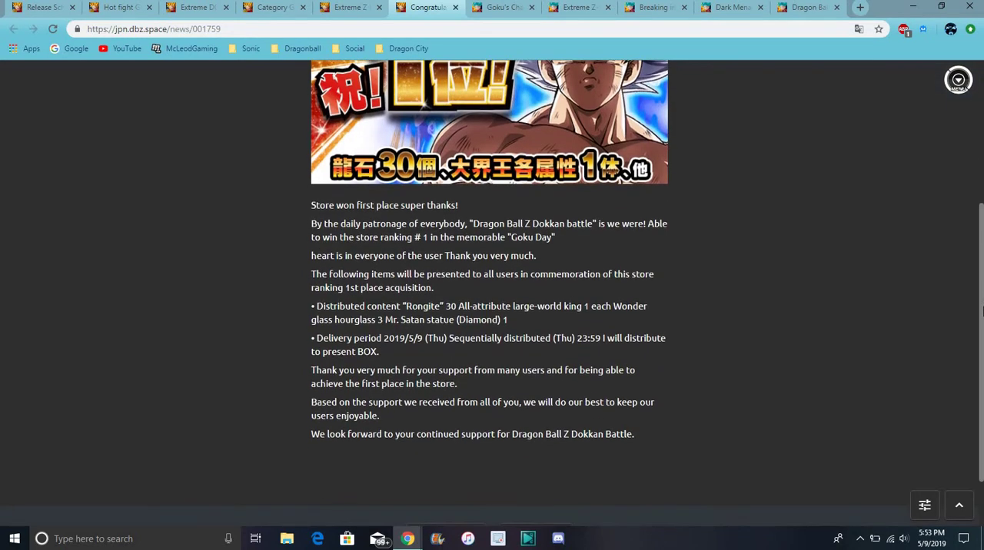
scroll(492, 307, "up", 4)
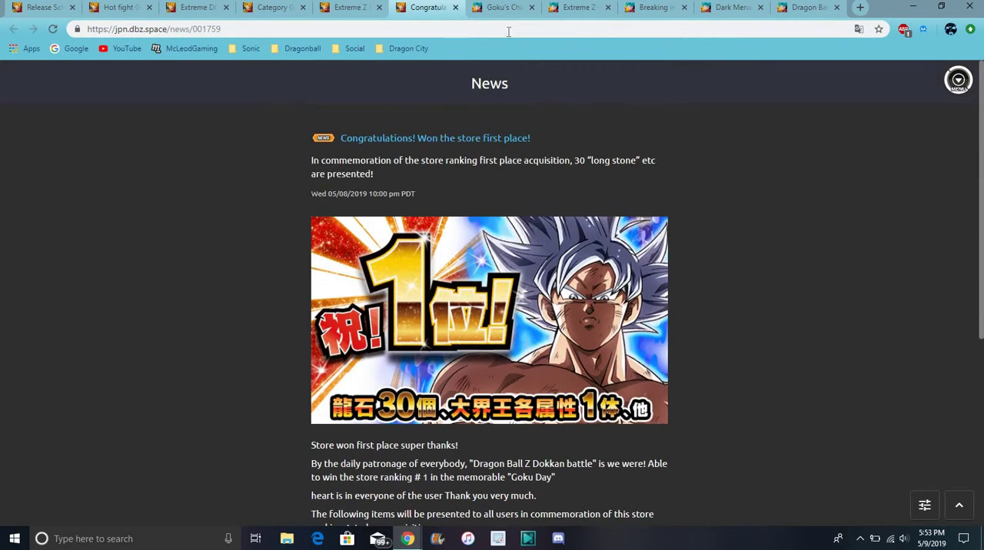
scroll(491, 308, "down", 3)
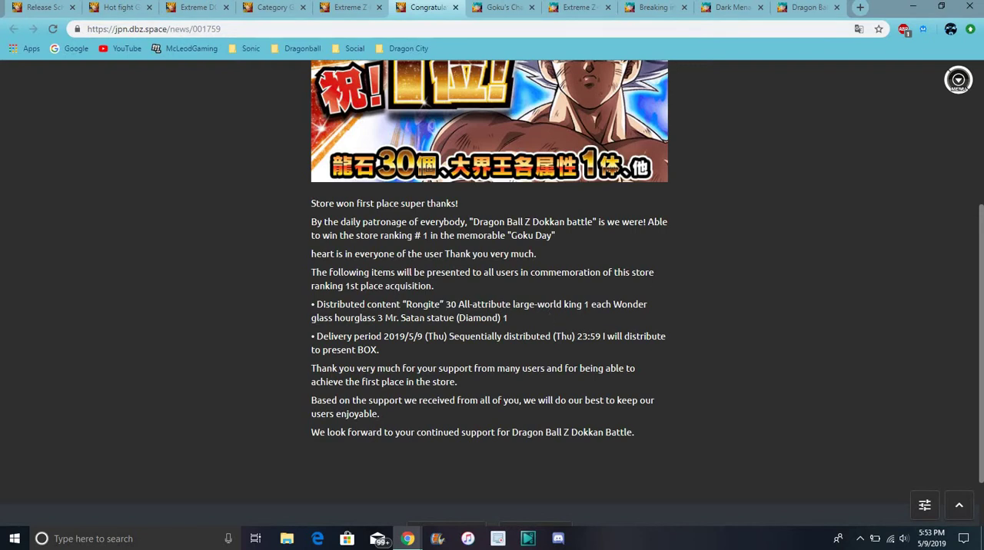
scroll(968, 231, "up", 4)
scroll(969, 130, "up", 3)
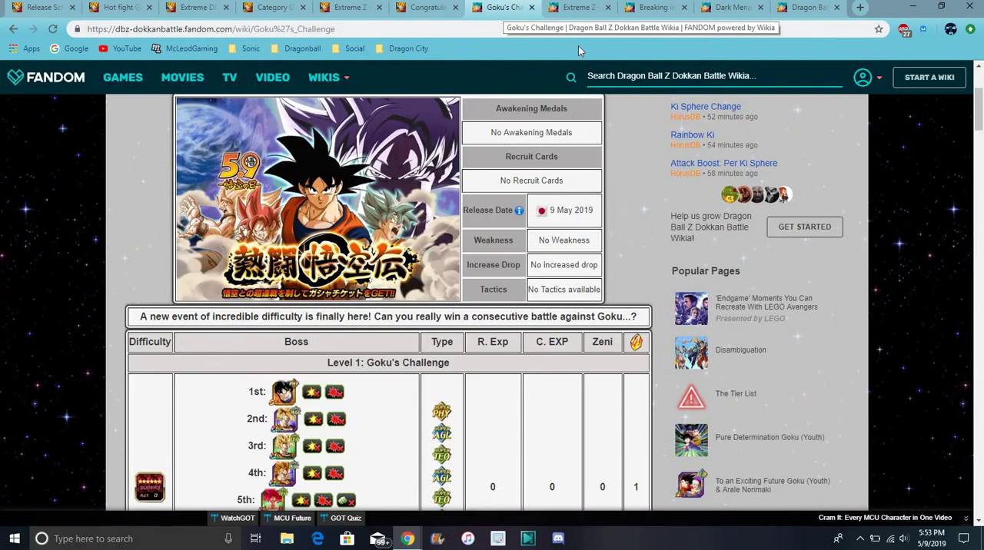
mouse_move(980, 139)
left_mouse_down()
mouse_move(980, 113)
mouse_move(980, 138)
left_mouse_up()
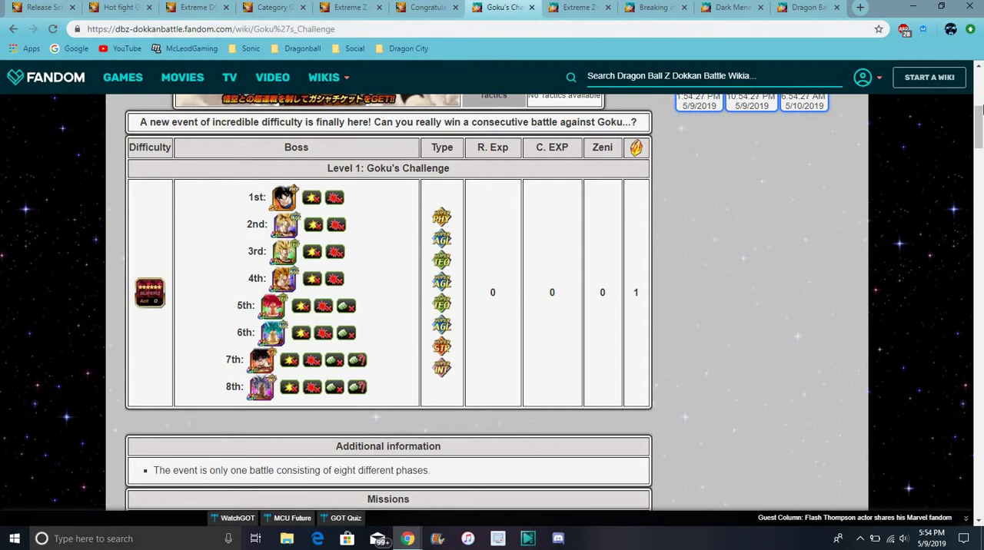
left_click_drag(979, 130, 978, 111)
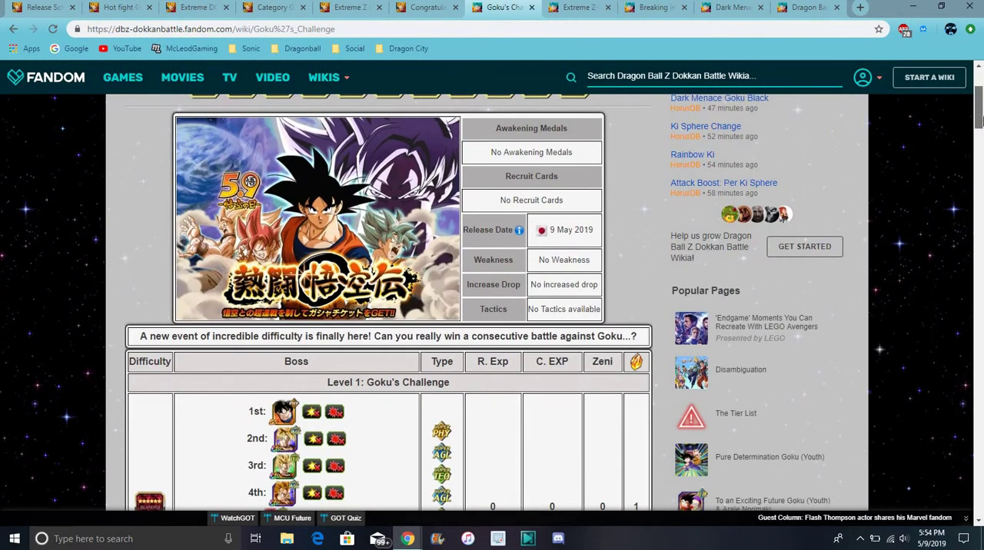
mouse_move(978, 111)
left_mouse_down()
mouse_move(979, 178)
mouse_move(979, 150)
mouse_move(979, 160)
left_mouse_up()
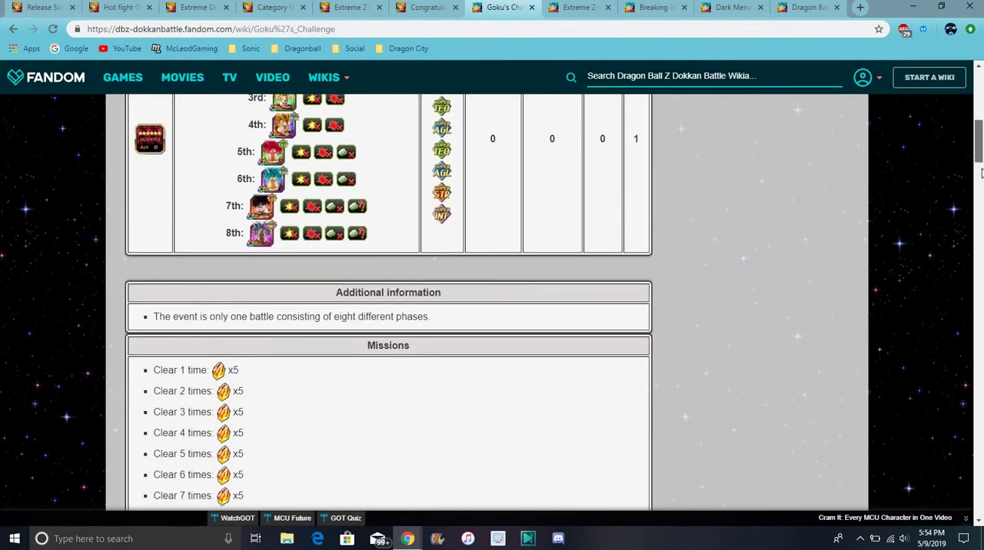
mouse_move(980, 173)
left_mouse_down()
mouse_move(980, 115)
mouse_move(980, 133)
left_mouse_up()
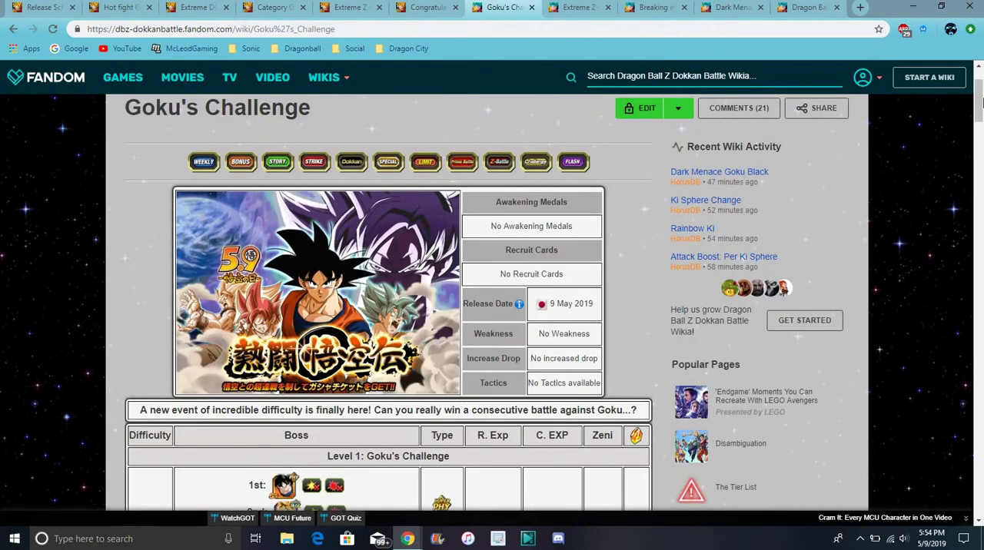
left_click_drag(980, 96, 980, 104)
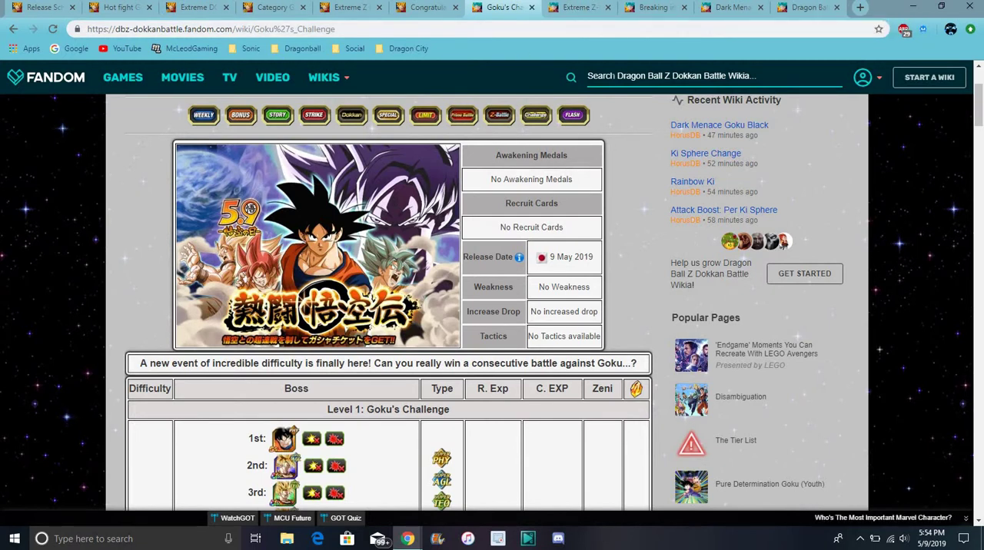
Open the Dark Menace Goku Black event page and show its Goku's Family character grid.
left_click(580, 7)
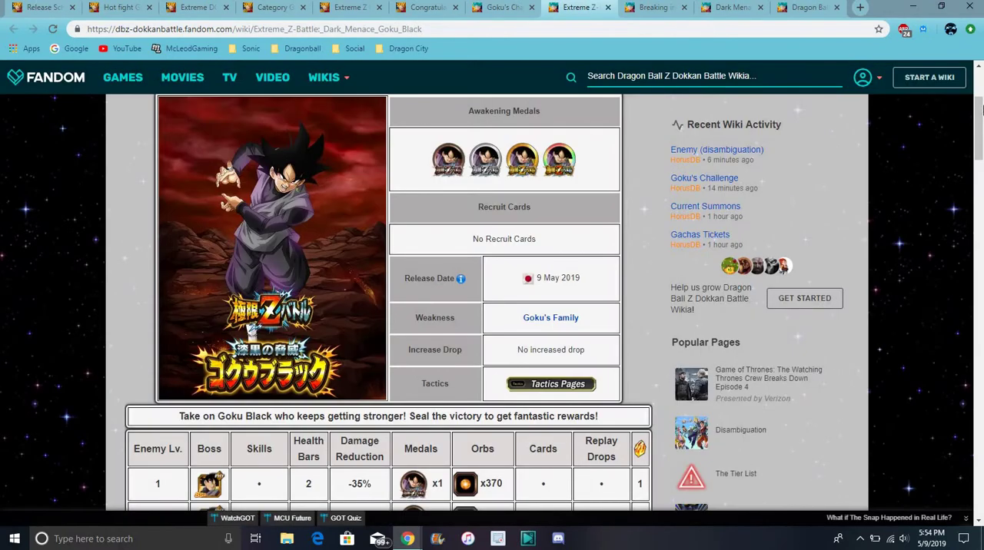
left_click_drag(978, 104, 978, 384)
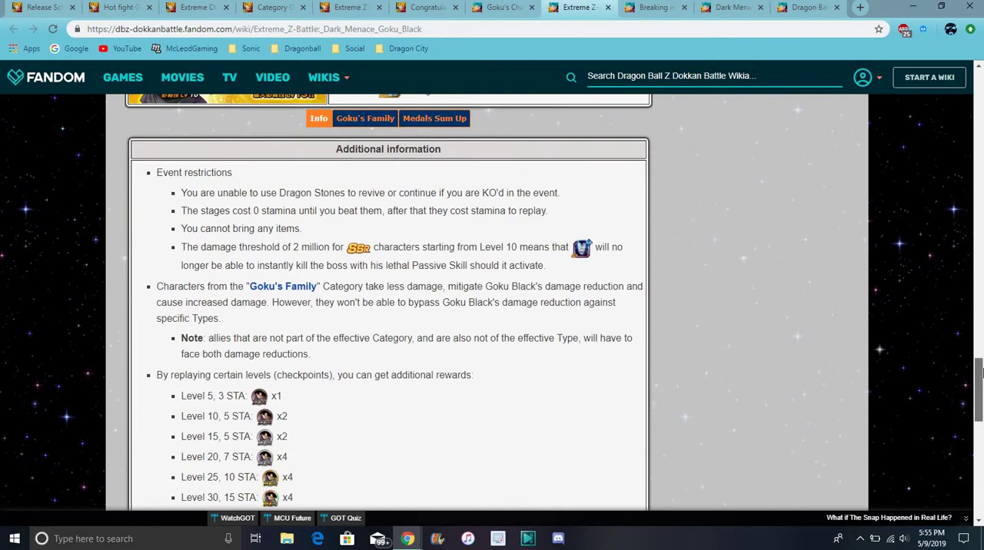
left_click(365, 118)
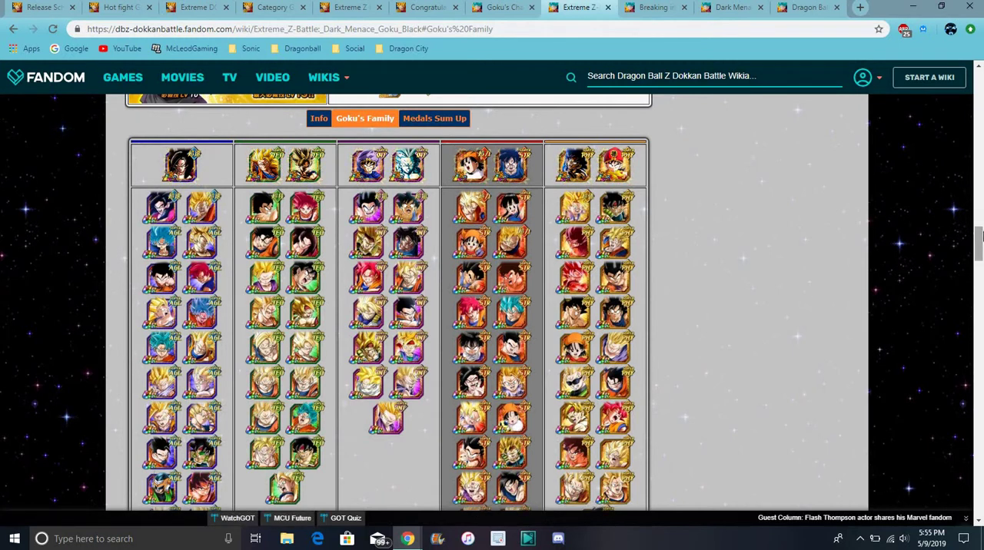
left_click_drag(978, 234, 978, 242)
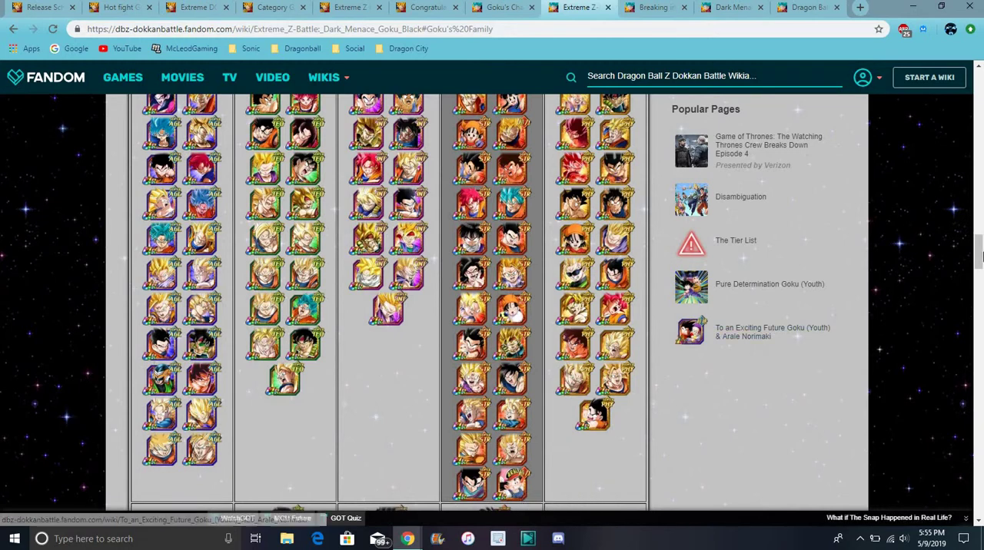
mouse_move(979, 243)
left_mouse_down()
mouse_move(979, 117)
mouse_move(979, 234)
left_mouse_up()
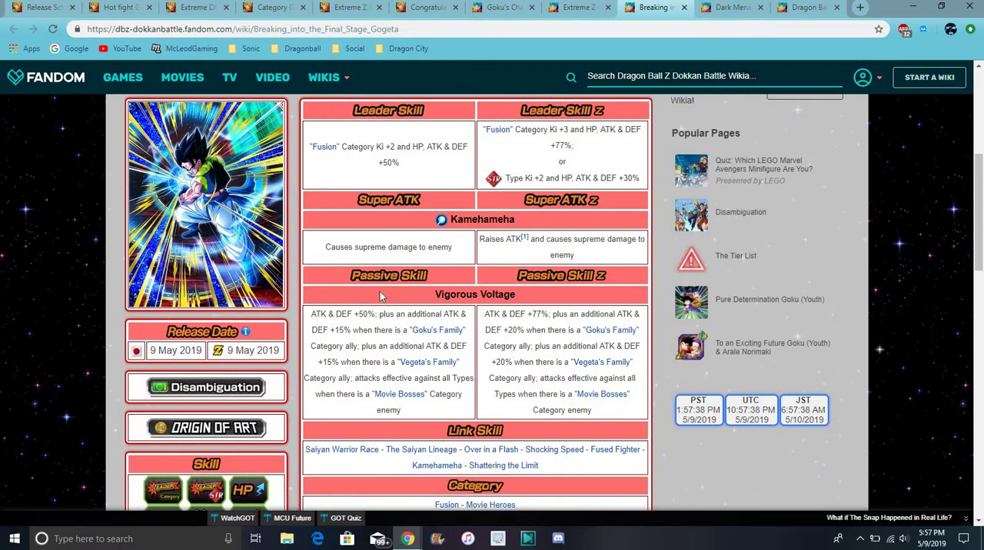
Look over the Breaking into the Final Stage Gogeta page, then move on through the wiki tabs.
left_click_drag(277, 195, 385, 373)
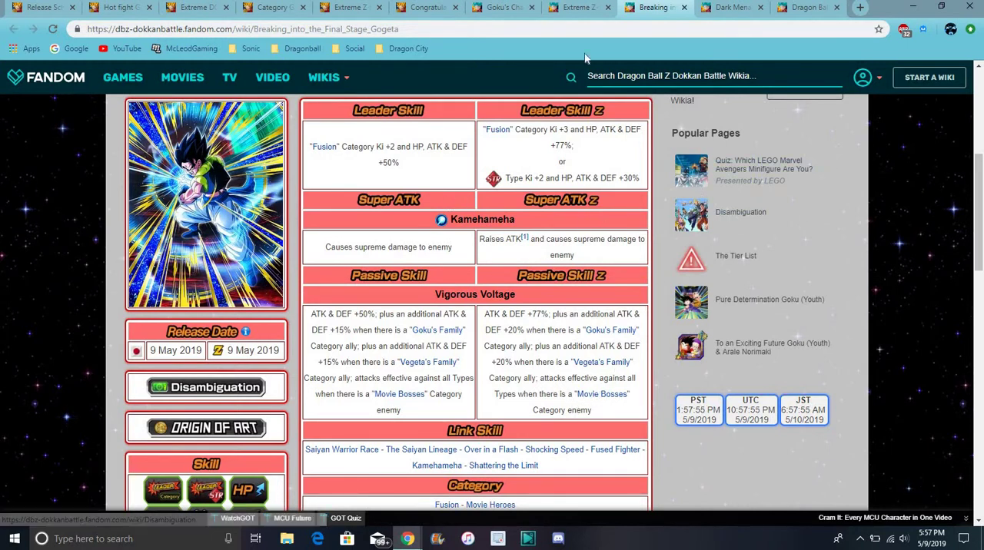
left_click(723, 7)
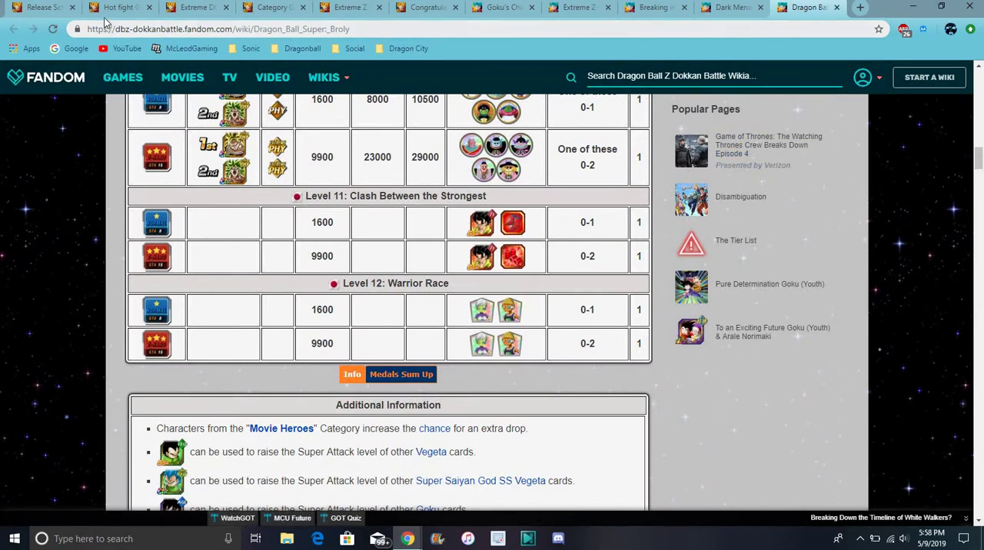
Go through the Hot fight, Extreme DOKKAN 570 and Gasha 571 tabs to the Gogeta Extreme Z-Awakening news.
left_click(112, 14)
left_click(44, 7)
left_click(116, 7)
left_click(198, 7)
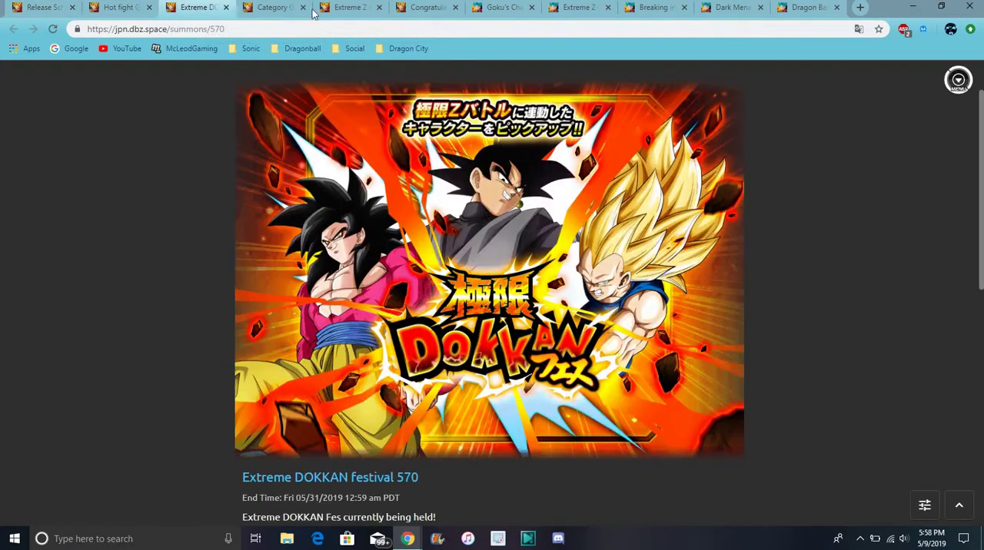
left_click(273, 7)
left_click(350, 6)
left_click(350, 7)
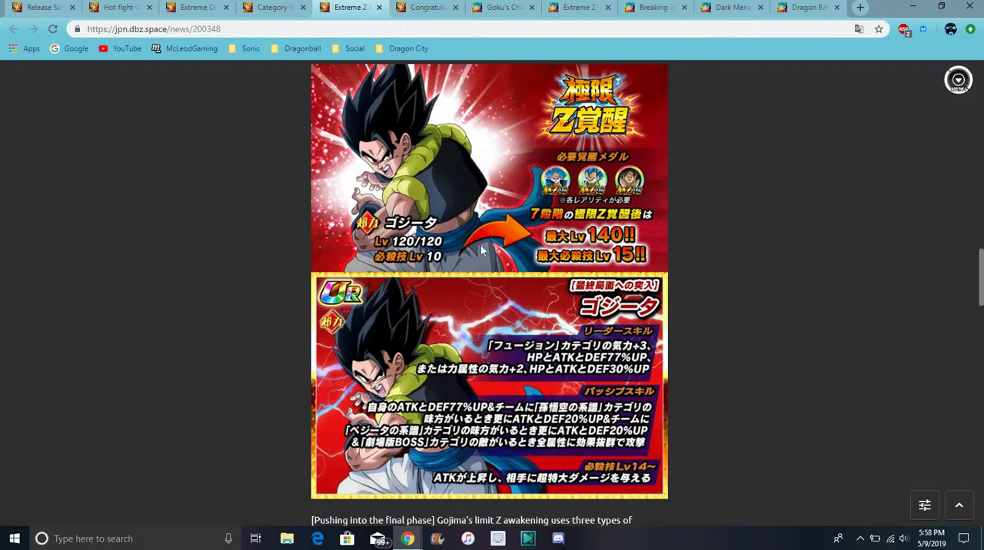